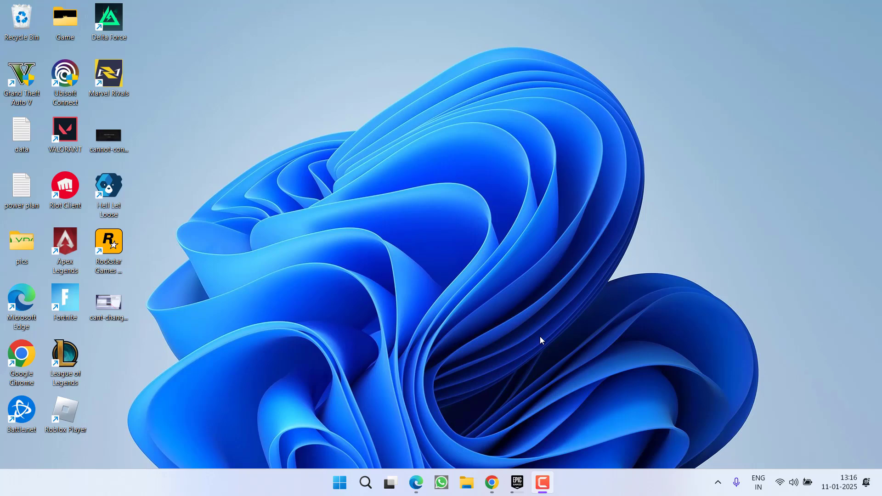
Step: Launch Command Prompt as administrator from the Start search and accept the UAC prompt
{"action": "key", "text": "super"}
{"action": "type", "text": "cmd"}
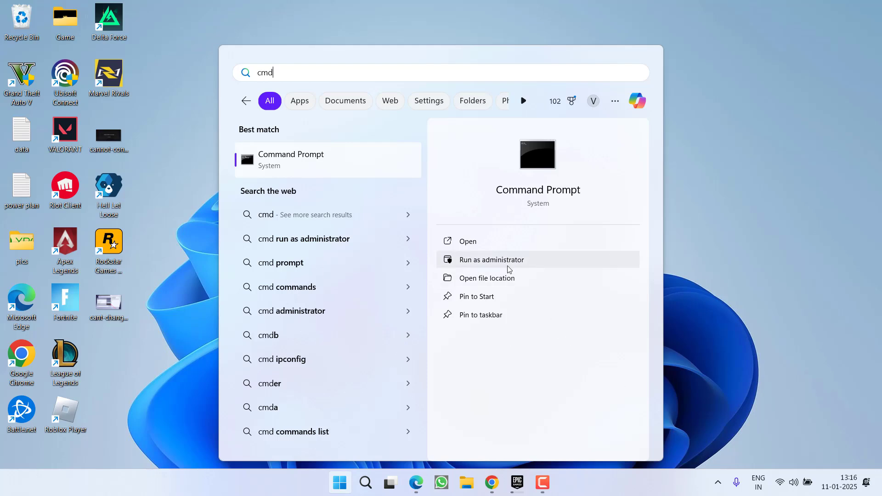
{"action": "left_click", "coordinate": [502, 260]}
{"action": "left_click", "coordinate": [352, 337]}
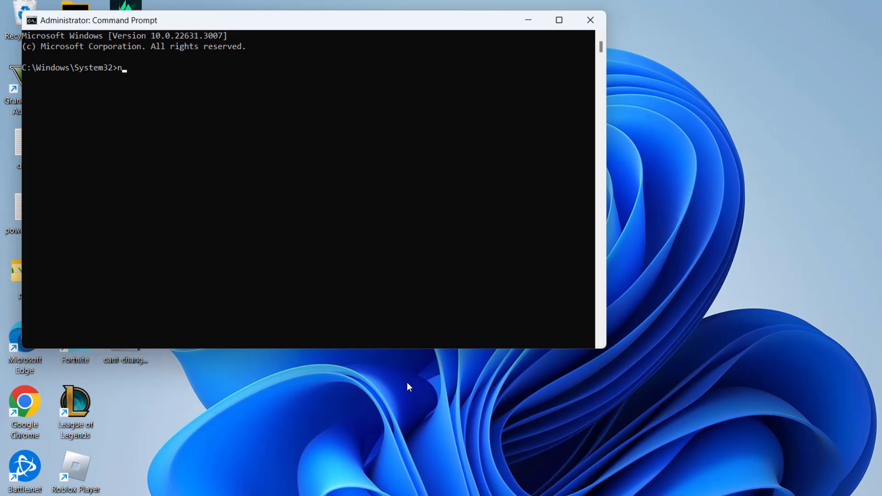
{"action": "type", "text": "nets"}
{"action": "type", "text": "h "}
{"action": "type", "text": "int ip"}
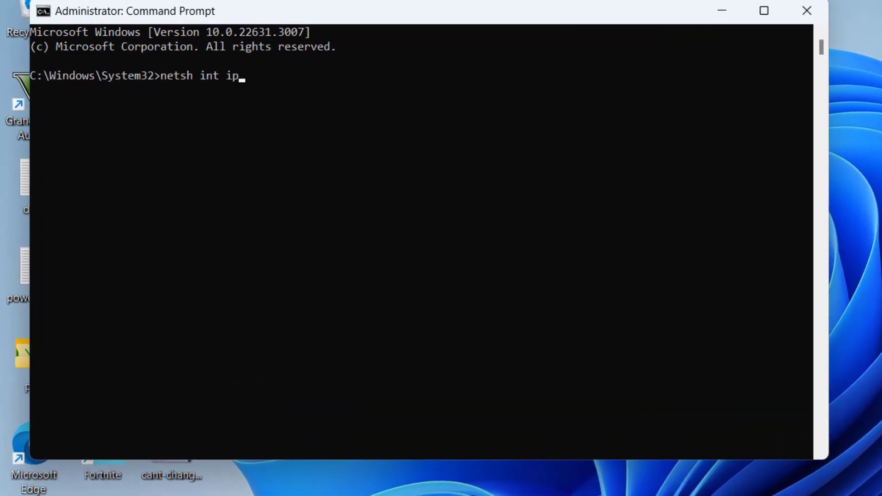
{"action": "type", "text": " reset"}
Step: Run netsh int ip reset, netsh winsock reset and ipconfig /flushdns
{"action": "key", "text": "Return"}
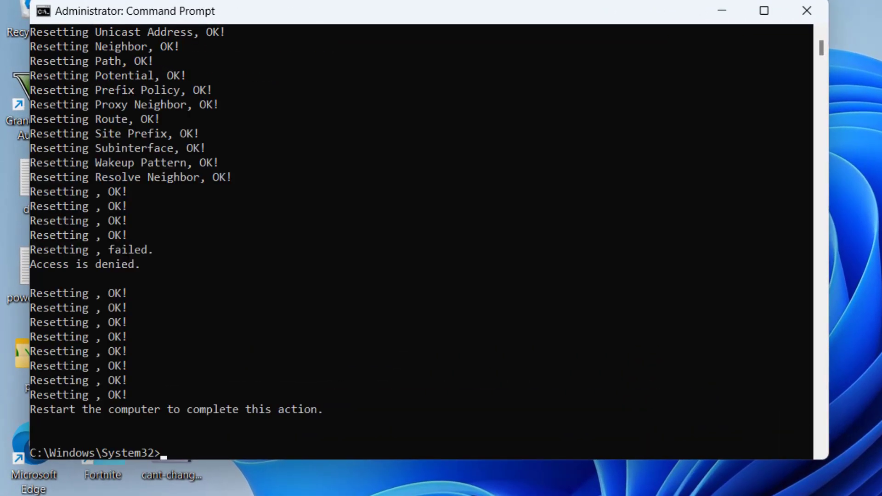
{"action": "type", "text": "netsh"}
{"action": "type", "text": " winsock"}
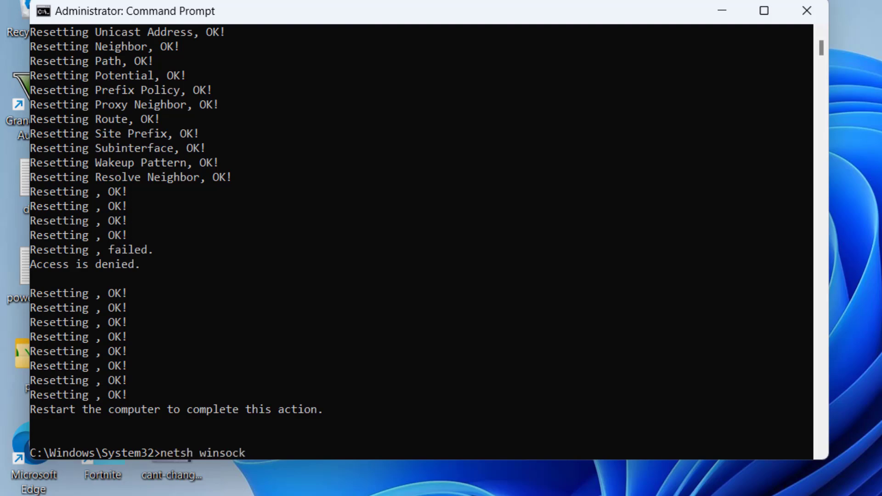
{"action": "type", "text": " reset"}
{"action": "key", "text": "Return"}
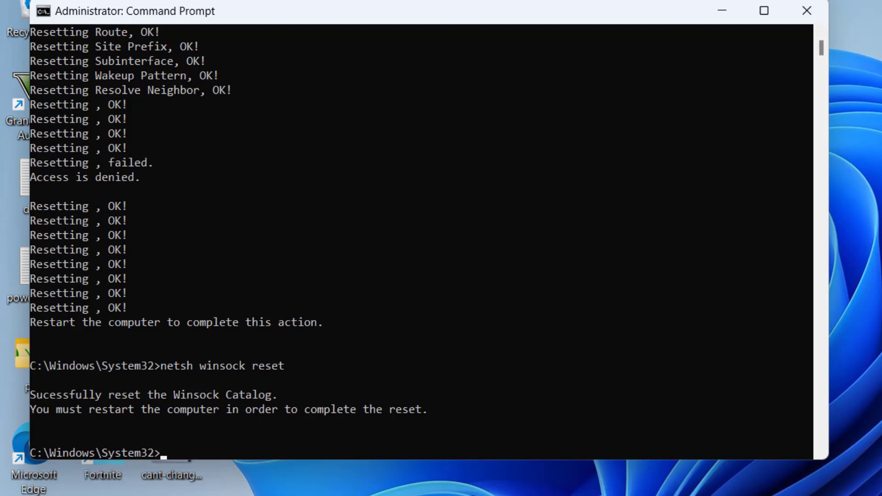
{"action": "type", "text": "ipconfig"}
{"action": "type", "text": " /flushdns"}
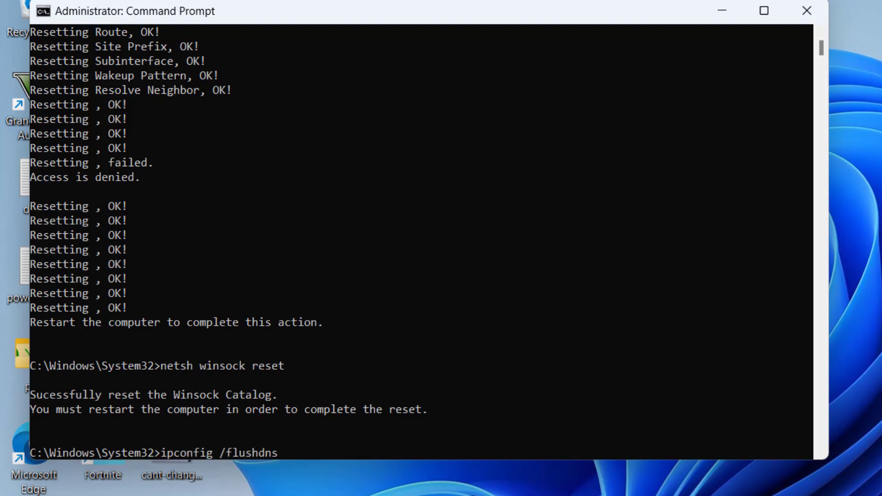
{"action": "key", "text": "Return"}
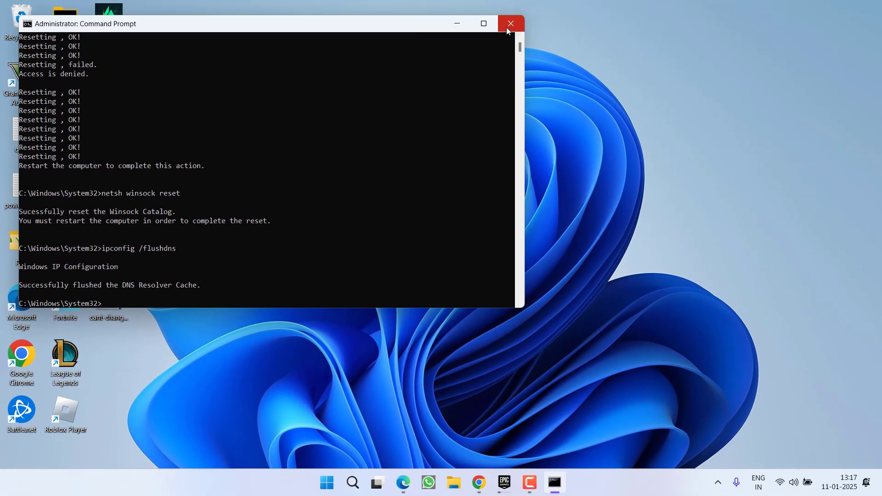
Step: Close the console and browse File Explorer to Documents > Rockstar Games > GTA V
{"action": "left_click", "coordinate": [507, 26]}
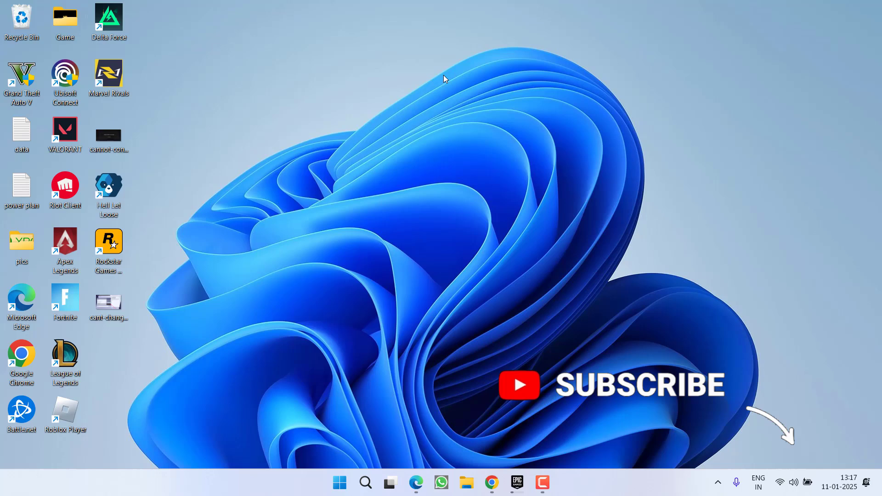
{"action": "key", "text": "super+e"}
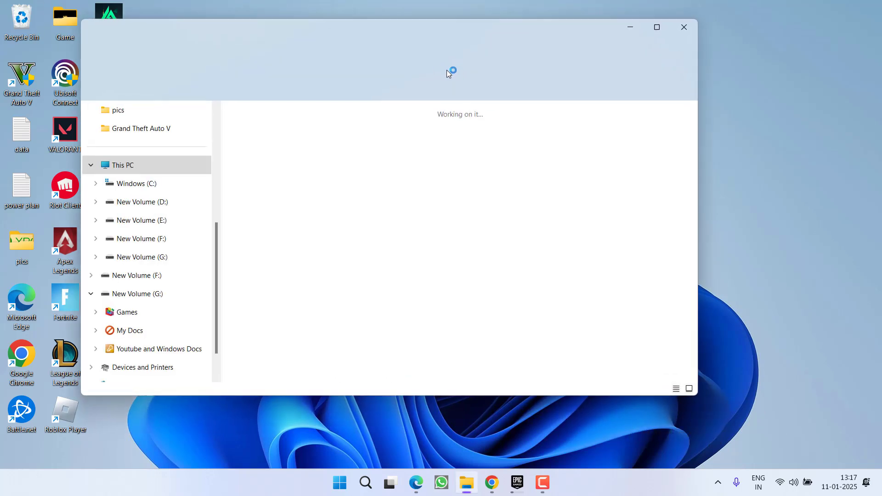
{"action": "scroll", "coordinate": [144, 129], "scroll_direction": "up", "scroll_amount": 1}
{"action": "scroll", "coordinate": [138, 275], "scroll_direction": "up", "scroll_amount": 3}
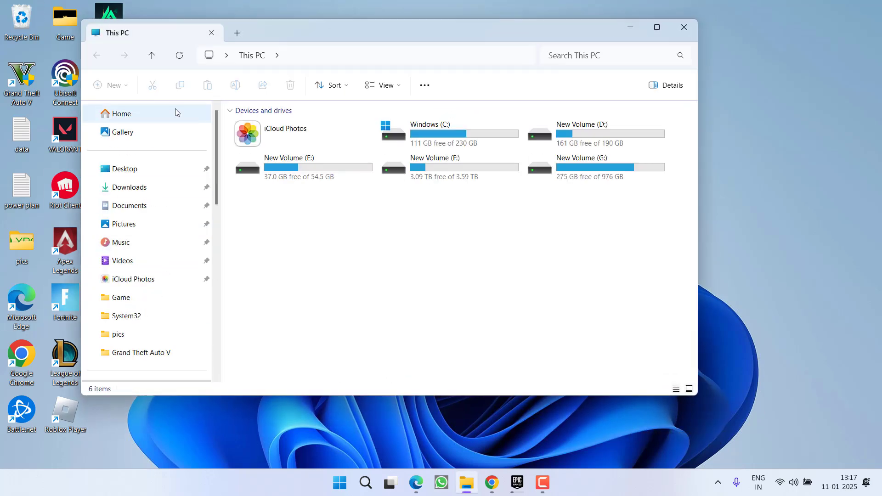
{"action": "left_click", "coordinate": [135, 210]}
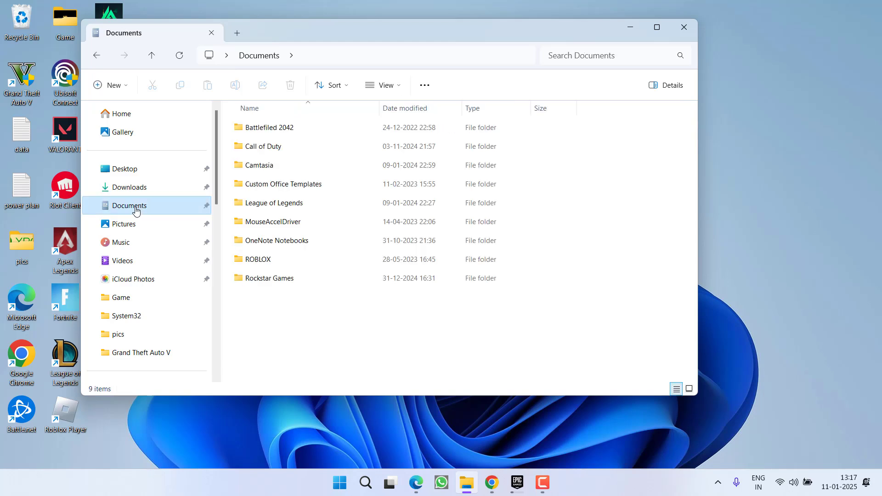
{"action": "double_click", "coordinate": [271, 284]}
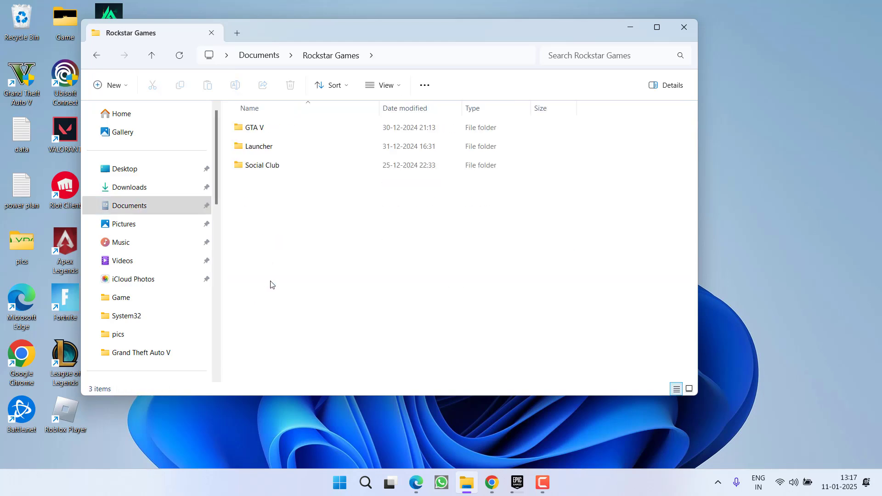
{"action": "double_click", "coordinate": [254, 133]}
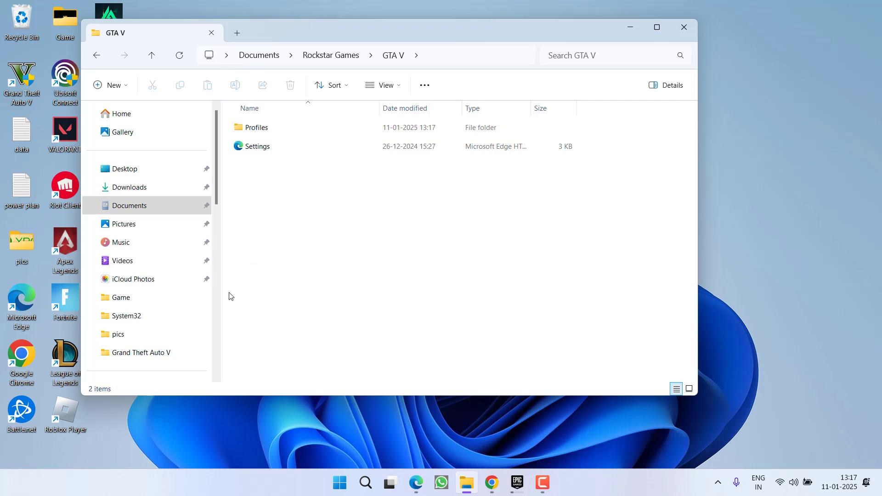
Step: Copy the Profiles folder as a backup
{"action": "left_click", "coordinate": [260, 130]}
{"action": "right_click", "coordinate": [263, 131]}
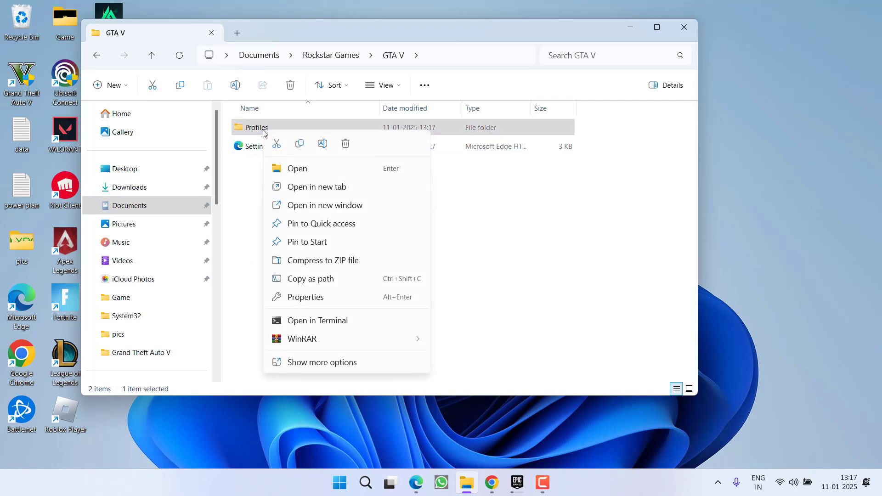
{"action": "left_click", "coordinate": [298, 150]}
{"action": "left_click", "coordinate": [312, 253]}
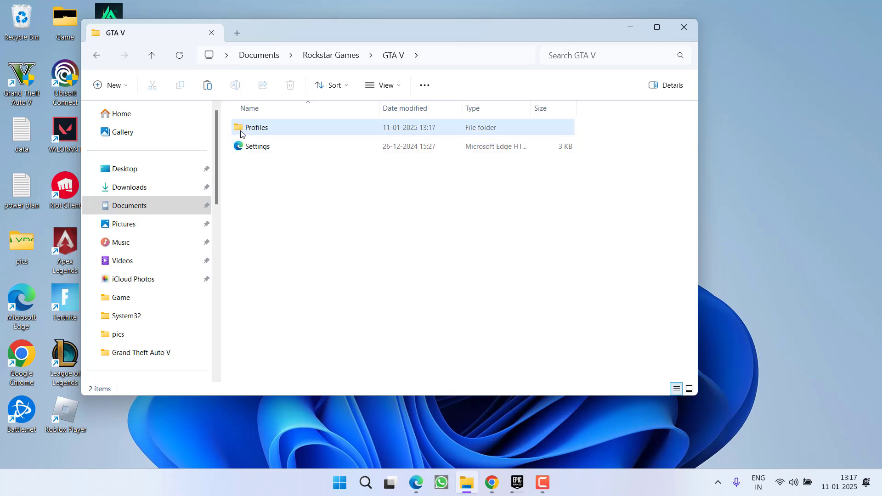
Step: Delete the Profiles folder and close File Explorer
{"action": "right_click", "coordinate": [295, 130]}
{"action": "left_click", "coordinate": [346, 145]}
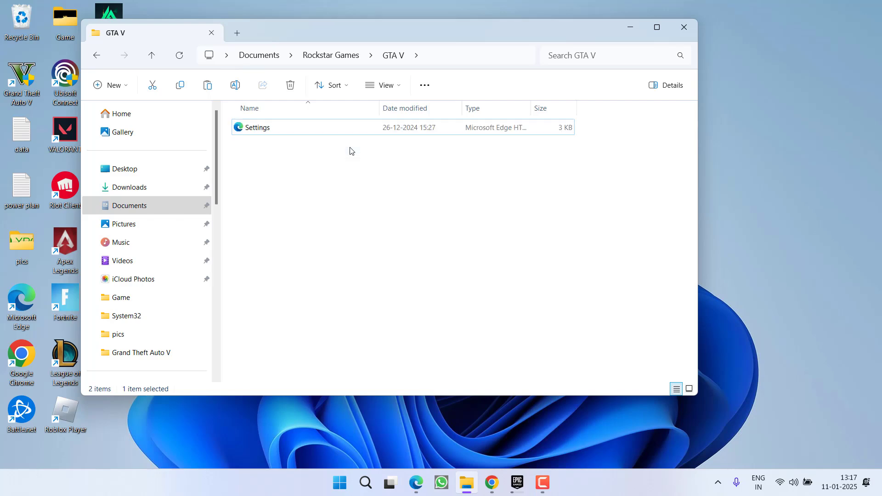
{"action": "left_click", "coordinate": [683, 27]}
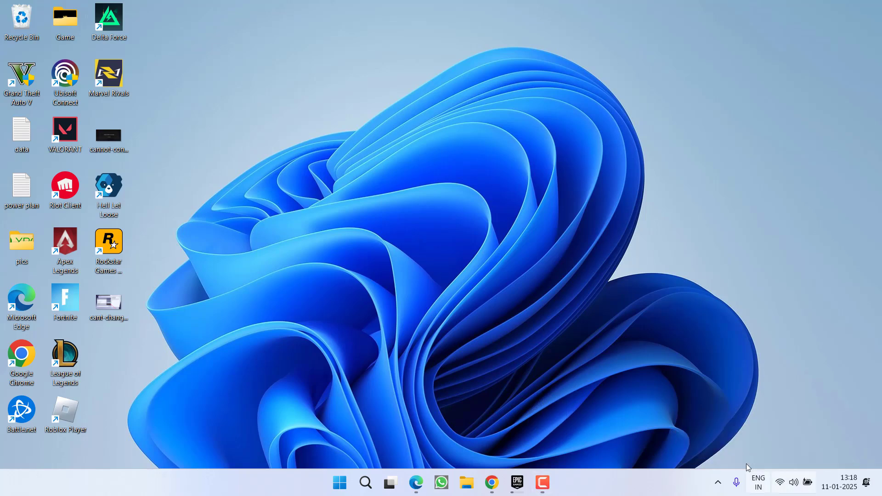
Step: Turn Wi-Fi off from Quick Settings, then bring up Windows Settings
{"action": "left_click", "coordinate": [789, 482]}
{"action": "left_click", "coordinate": [696, 263]}
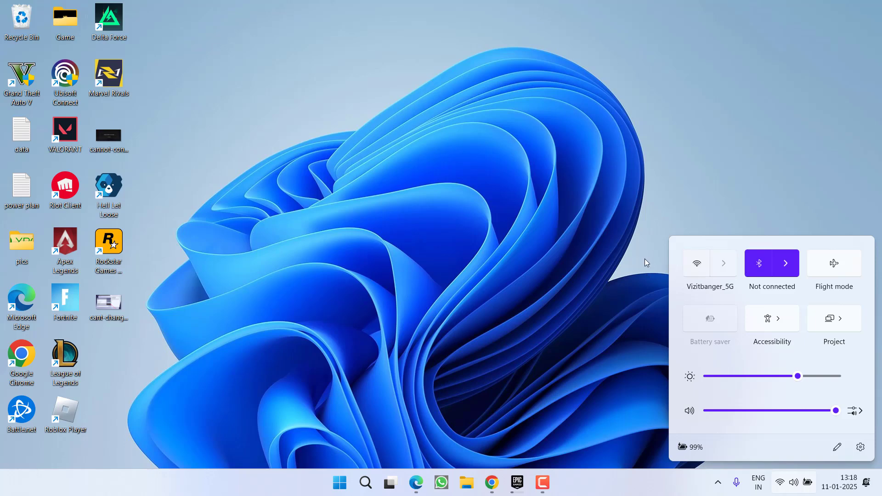
{"action": "left_click", "coordinate": [644, 259]}
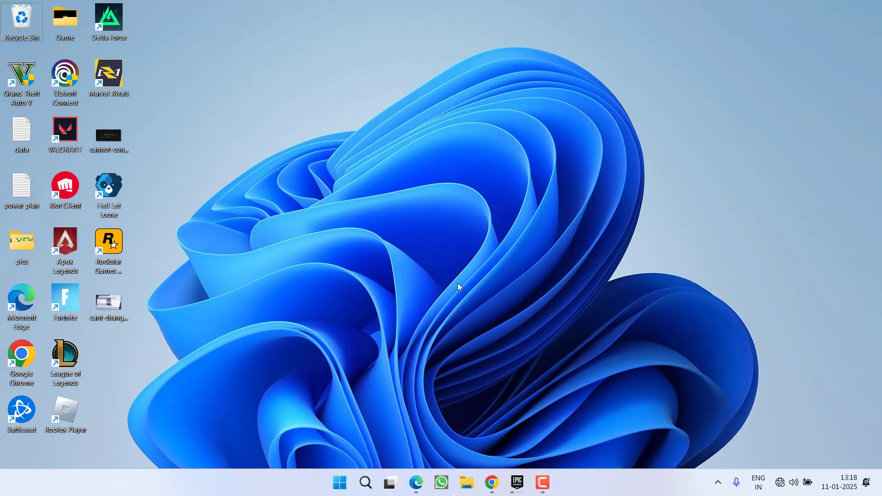
{"action": "key", "text": "super+i"}
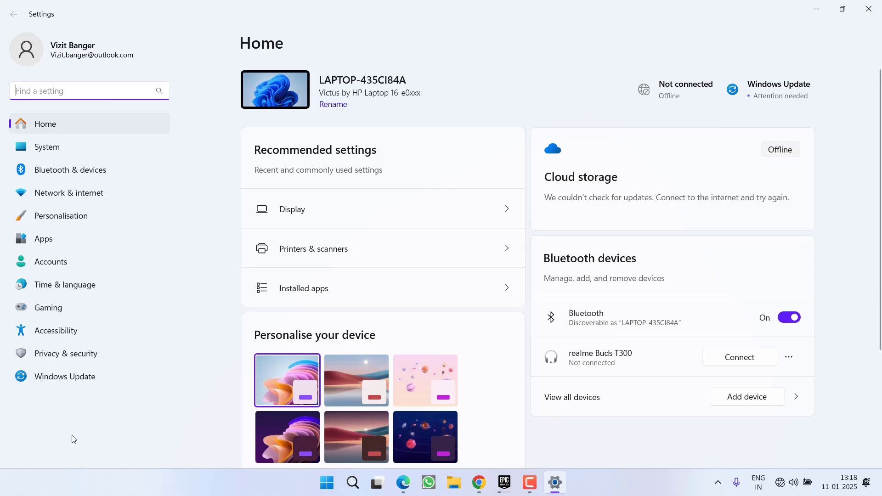
Step: On Network & internet > WiFi, turn Wi-Fi back on and show available networks for the phone hotspot
{"action": "left_click", "coordinate": [75, 193]}
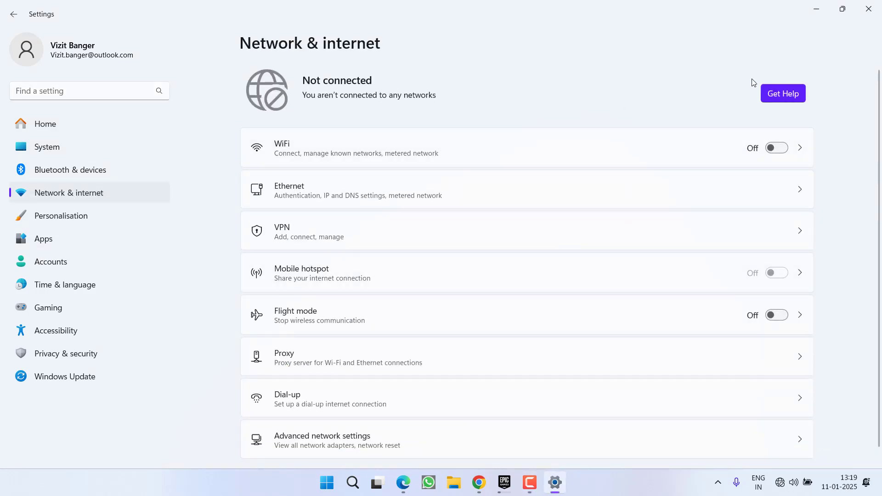
{"action": "left_click", "coordinate": [386, 153]}
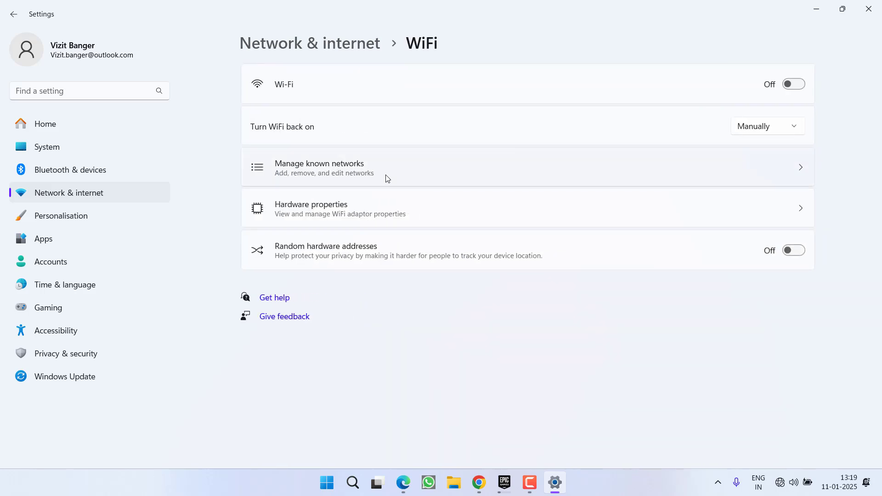
{"action": "left_click", "coordinate": [796, 85]}
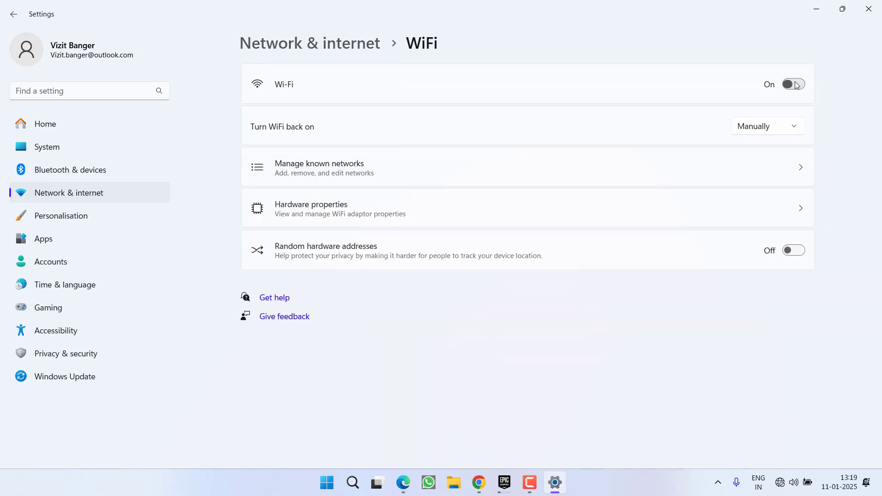
{"action": "left_click", "coordinate": [571, 131]}
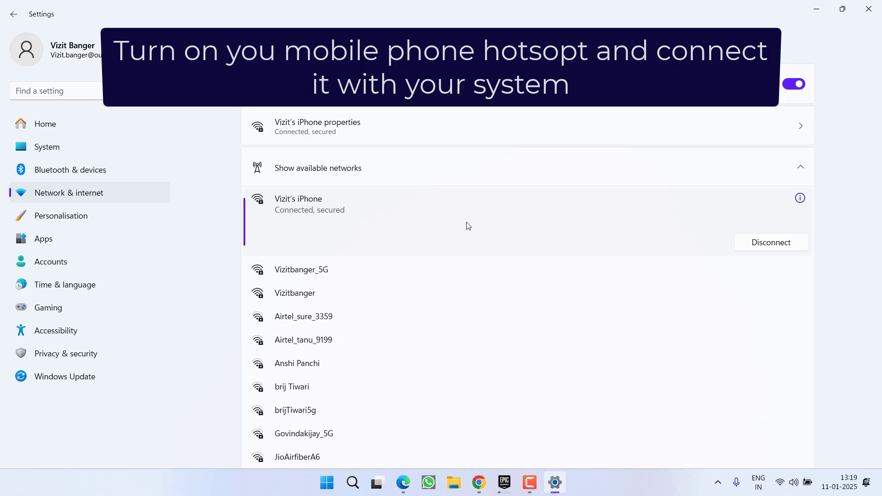
Step: Close Settings, then return to the WiFi page and expand the available networks list
{"action": "left_click", "coordinate": [868, 8]}
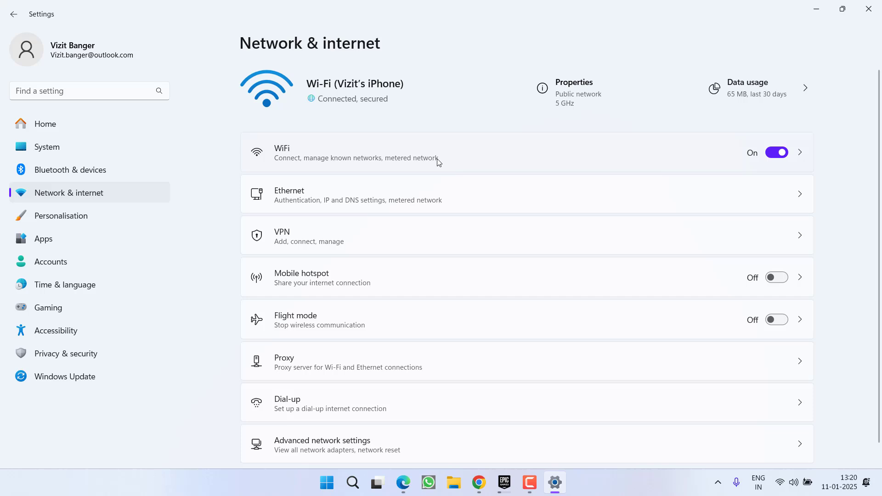
{"action": "left_click", "coordinate": [437, 159]}
{"action": "left_click", "coordinate": [409, 175]}
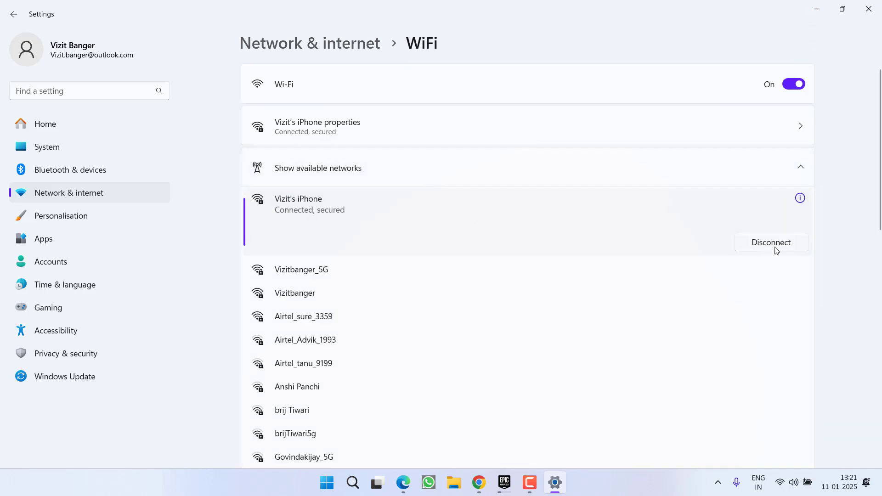
Step: Disconnect from the phone hotspot and connect to the regular 5G Wi-Fi network
{"action": "left_click", "coordinate": [767, 246]}
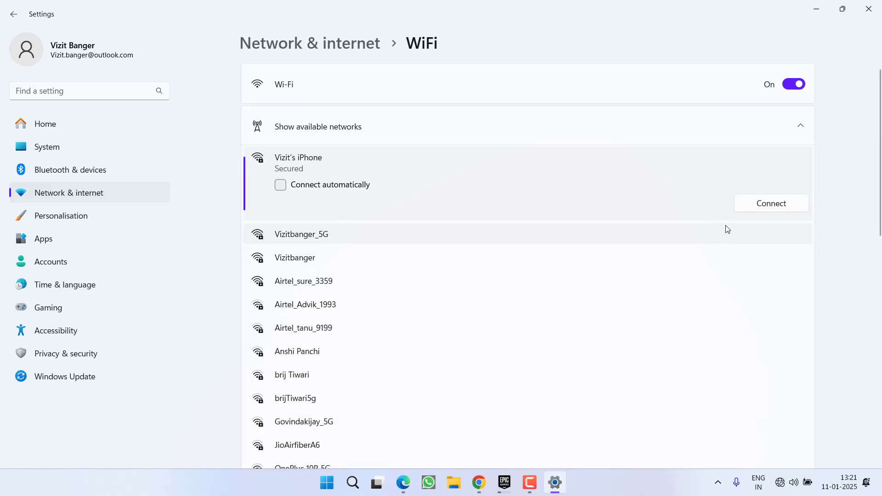
{"action": "left_click", "coordinate": [421, 241]}
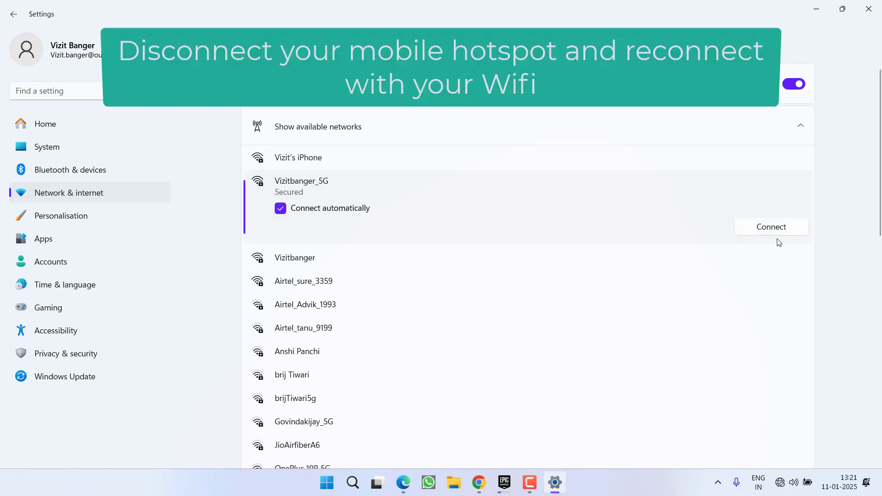
{"action": "left_click", "coordinate": [771, 227]}
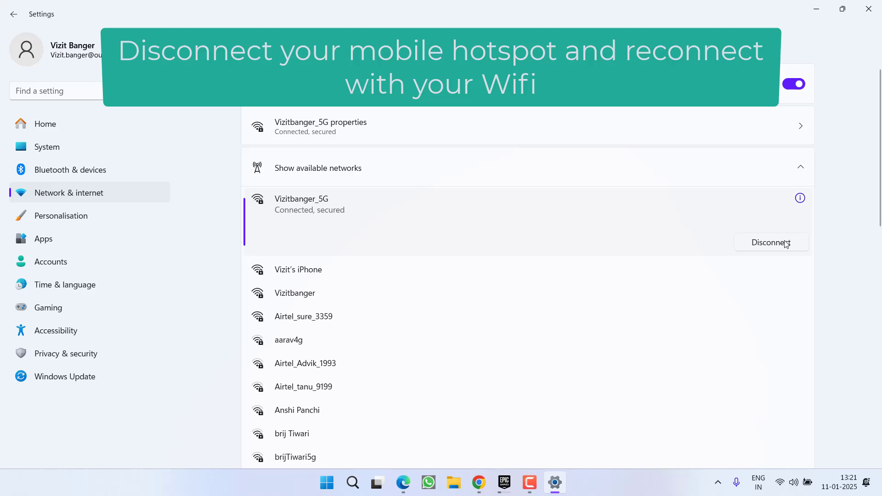
Step: Close the Settings window, leaving the desktop showing
{"action": "left_click", "coordinate": [868, 8]}
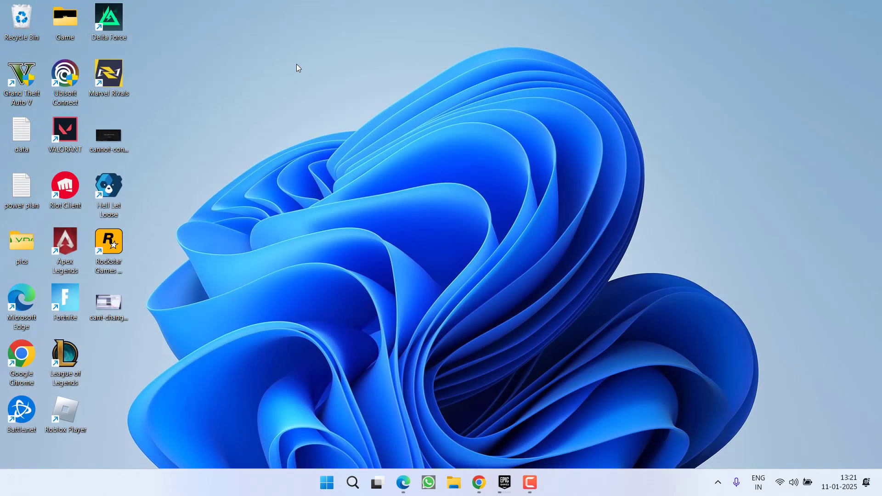